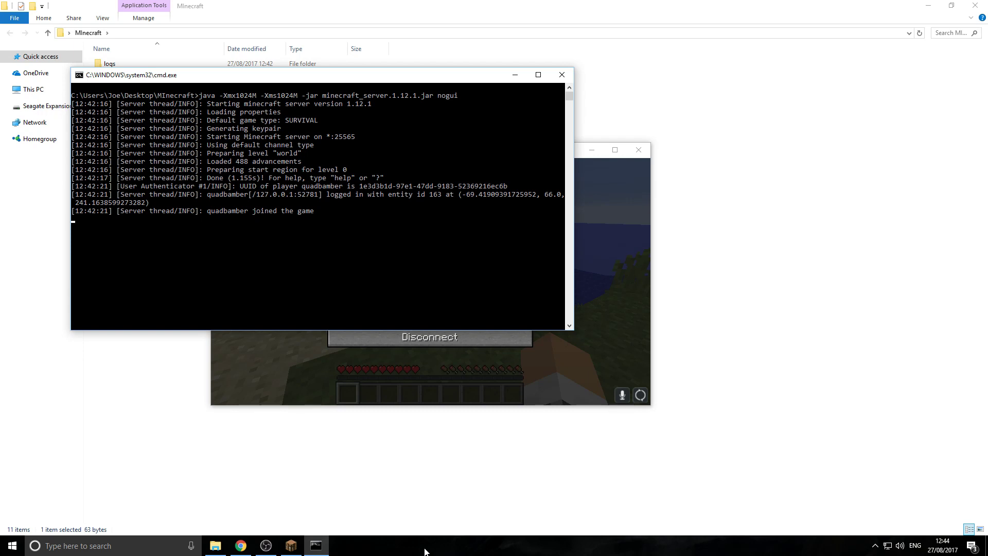
Open Task Manager from the taskbar and view Memory on the Performance tab (16.0 GB installed)
{"action": "right_click", "coordinate": [425, 550]}
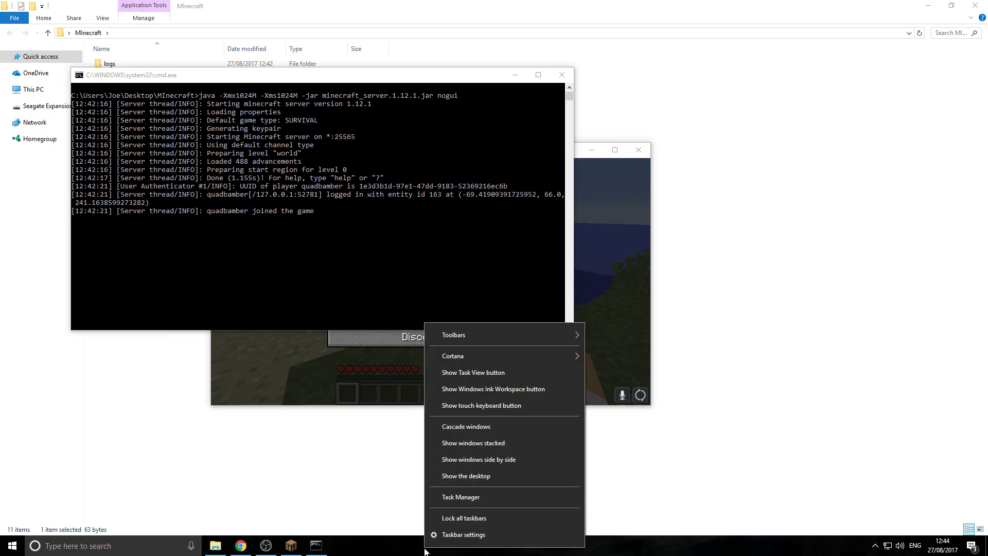
{"action": "left_click", "coordinate": [478, 497]}
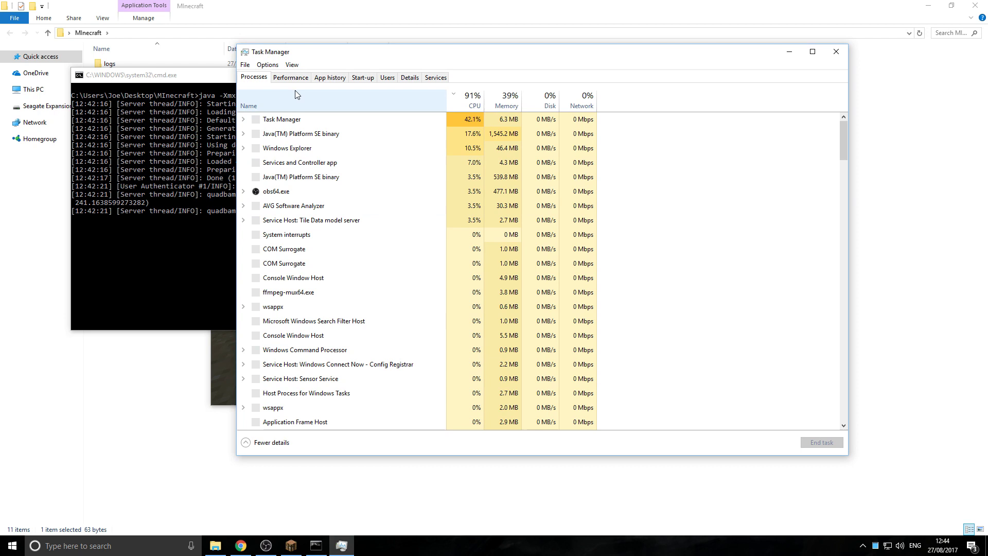
{"action": "left_click", "coordinate": [296, 81]}
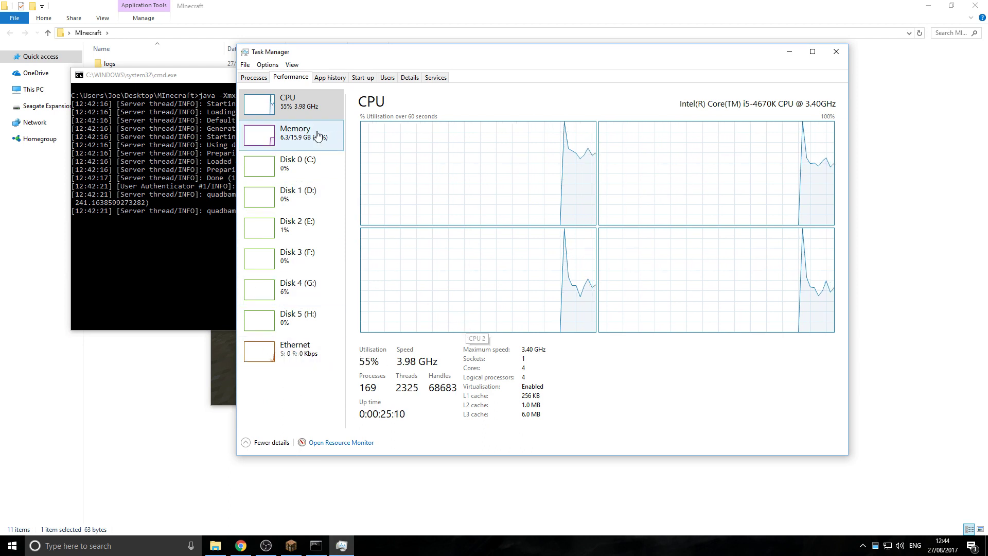
{"action": "left_click", "coordinate": [298, 139]}
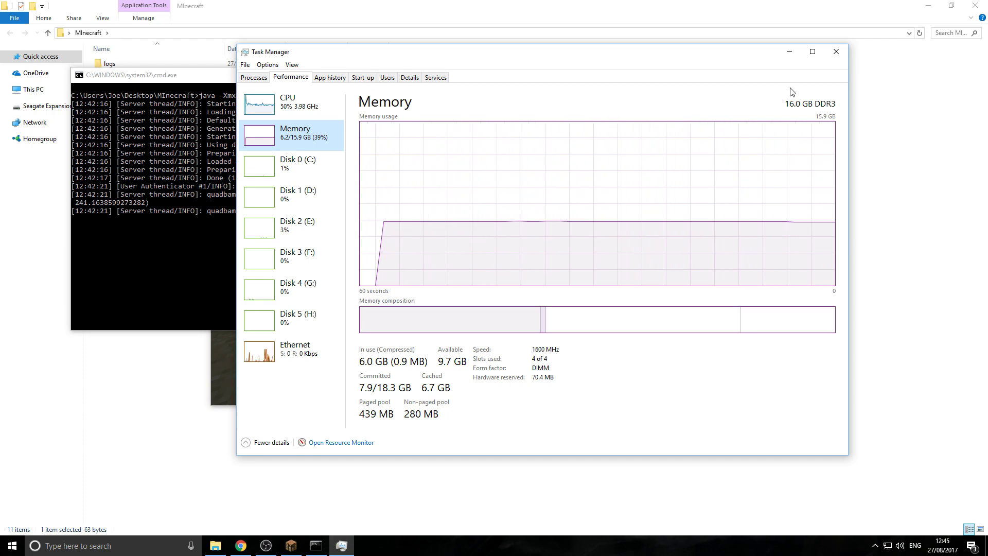
Stop the Minecraft server by entering 'stop' in its Command Prompt console
{"action": "left_click", "coordinate": [789, 52]}
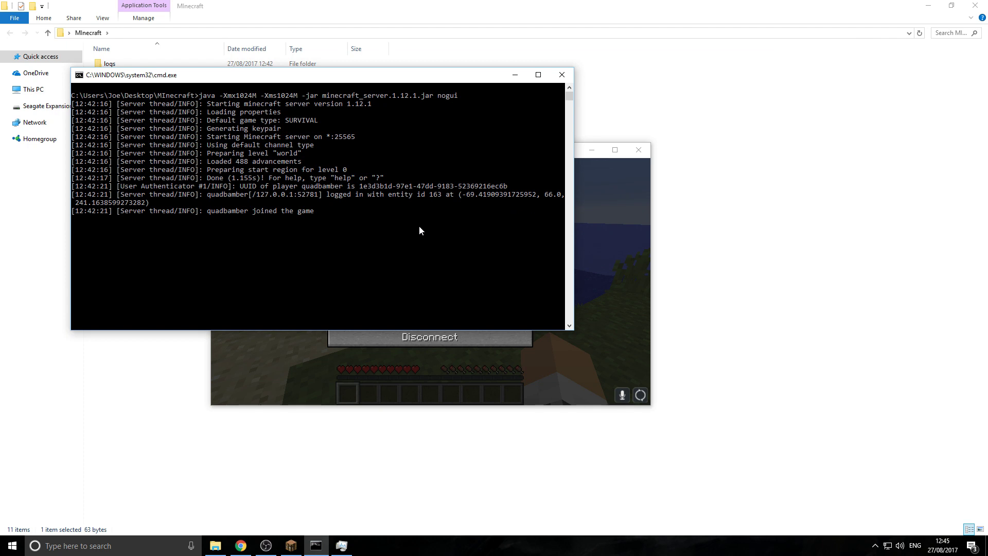
{"action": "left_click_drag", "start_coordinate": [305, 89], "coordinate": [382, 101]}
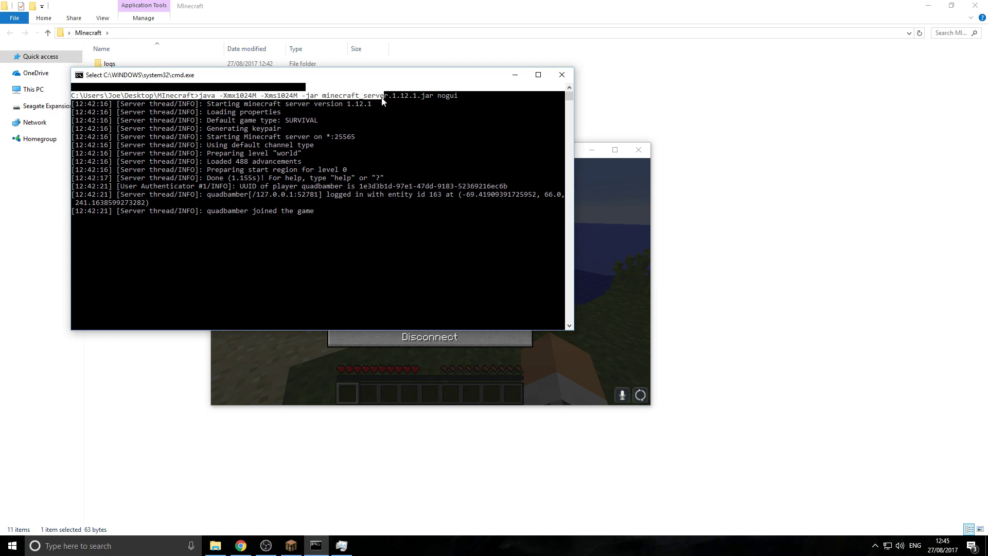
{"action": "left_click", "coordinate": [383, 120]}
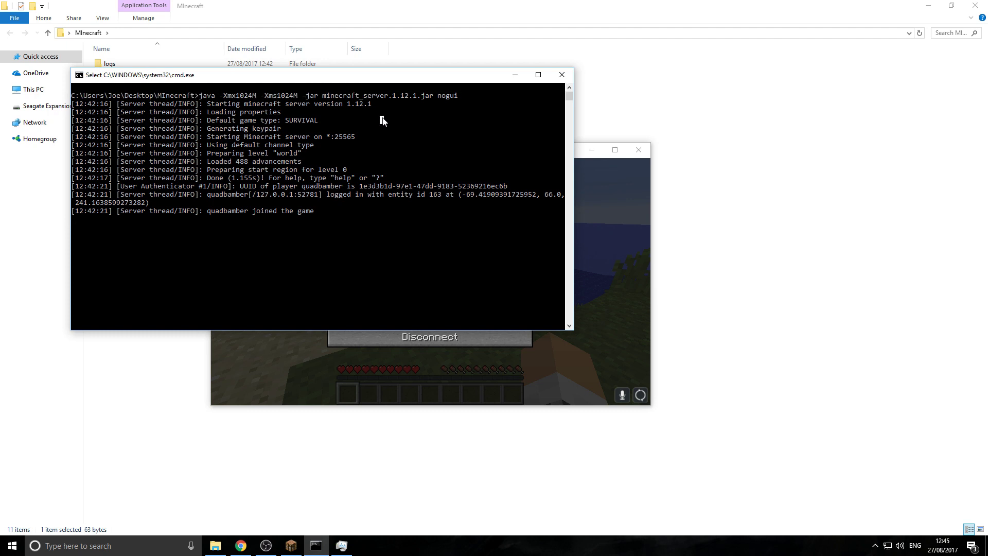
{"action": "left_click_drag", "start_coordinate": [452, 75], "coordinate": [498, 69]}
{"action": "left_click", "coordinate": [342, 237]}
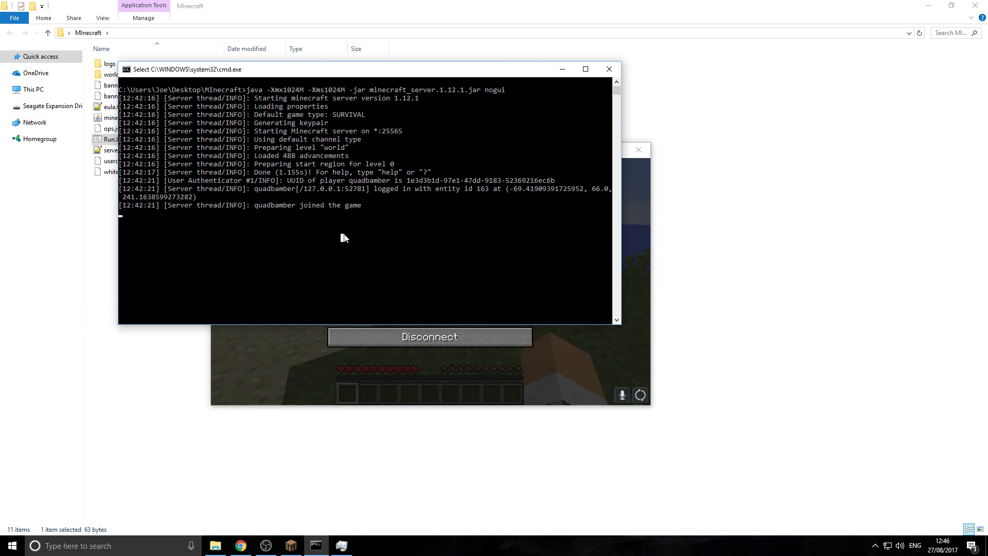
{"action": "type", "text": "stop"}
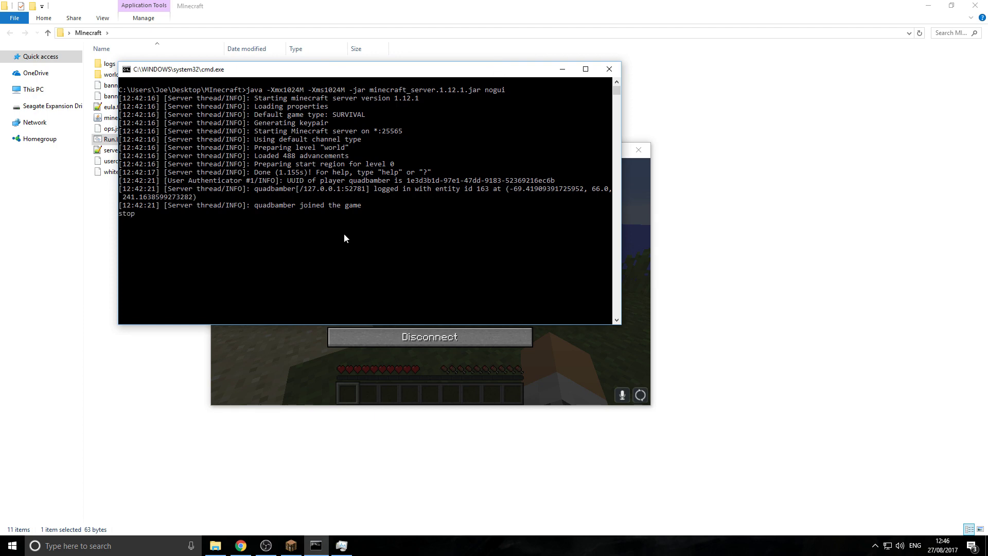
{"action": "key", "text": "Return"}
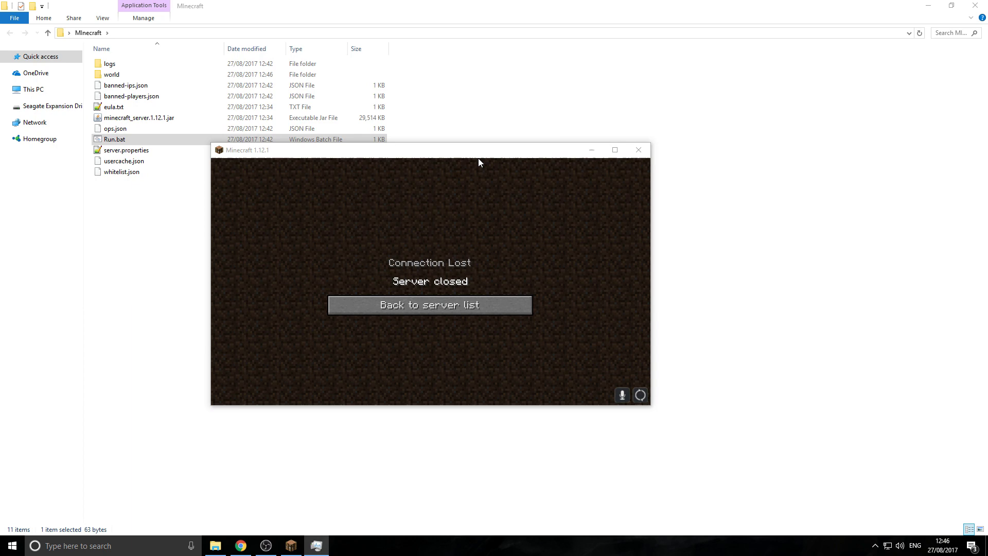
Select Run.bat in the Minecraft server folder and bring up its context menu
{"action": "left_click", "coordinate": [481, 162]}
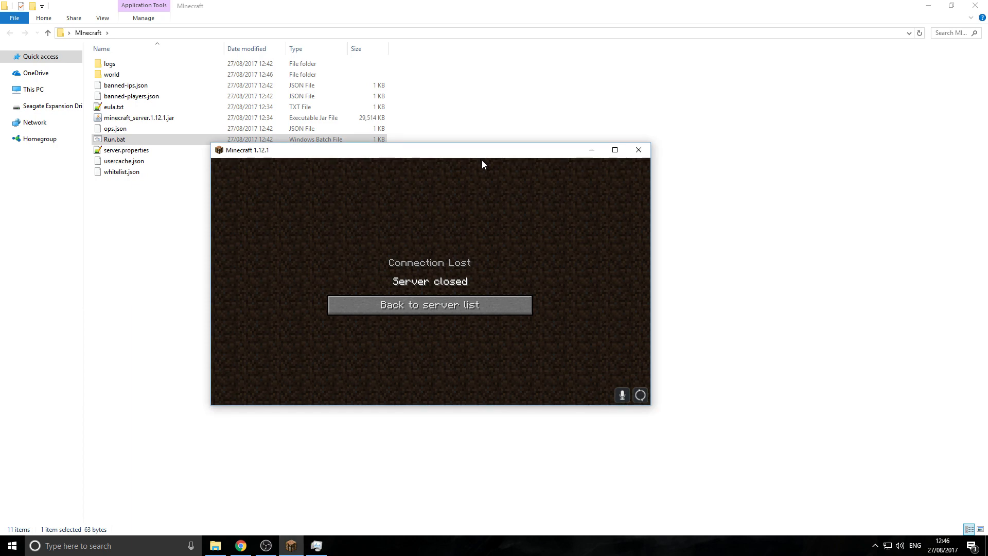
{"action": "left_click", "coordinate": [199, 229]}
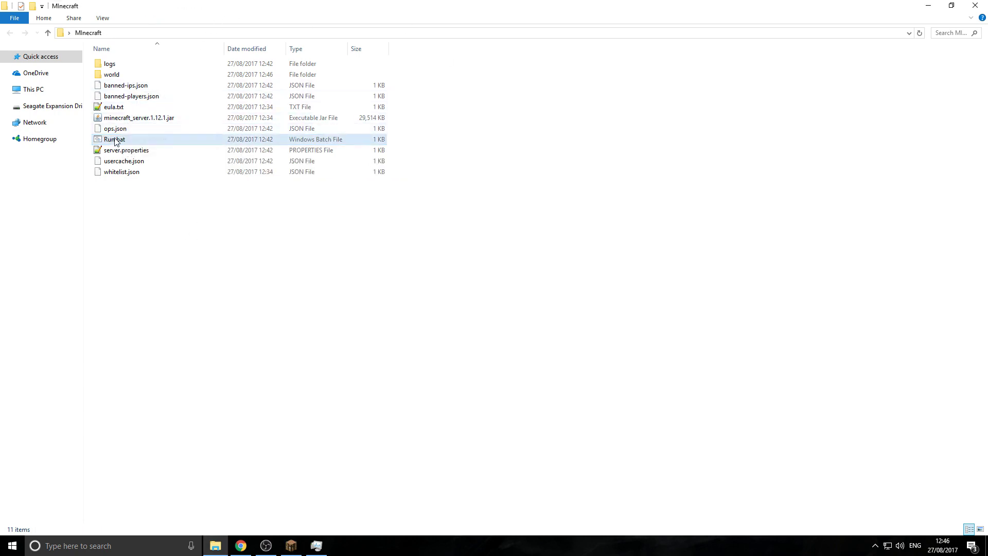
{"action": "left_click", "coordinate": [122, 142]}
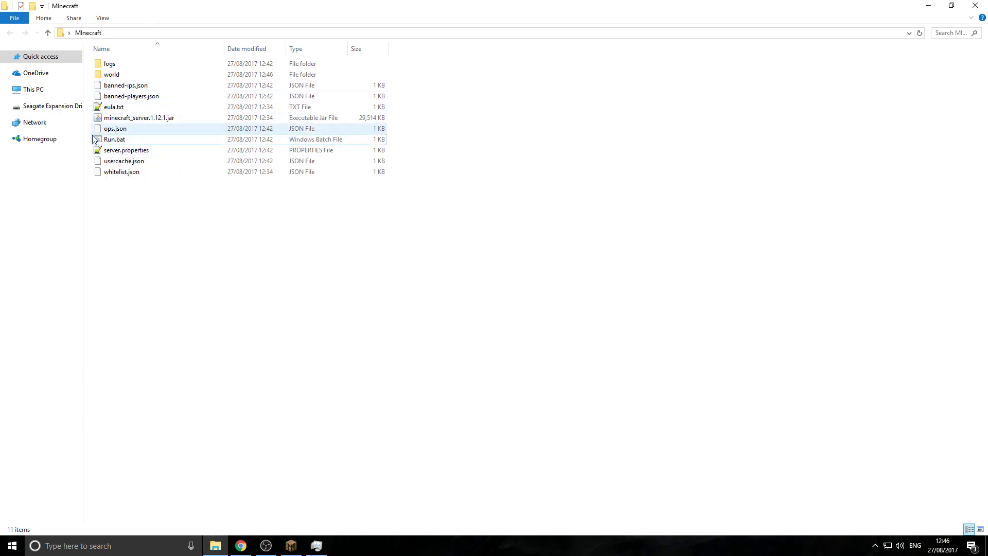
{"action": "right_click", "coordinate": [133, 141]}
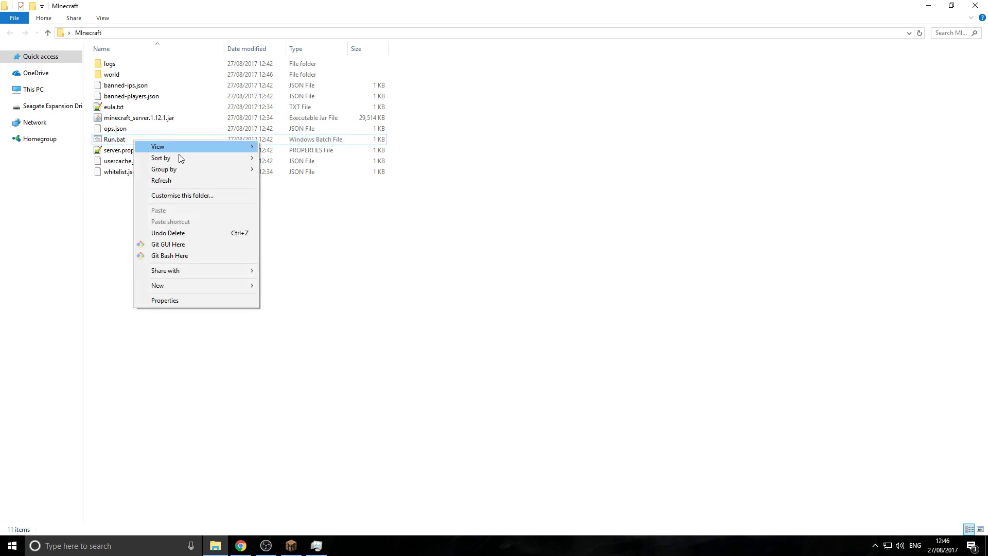
{"action": "right_click", "coordinate": [128, 146]}
Edit Run.bat in Notepad and locate the 1024 values in -Xmx1024M and -Xms1024M
{"action": "left_click", "coordinate": [133, 158]}
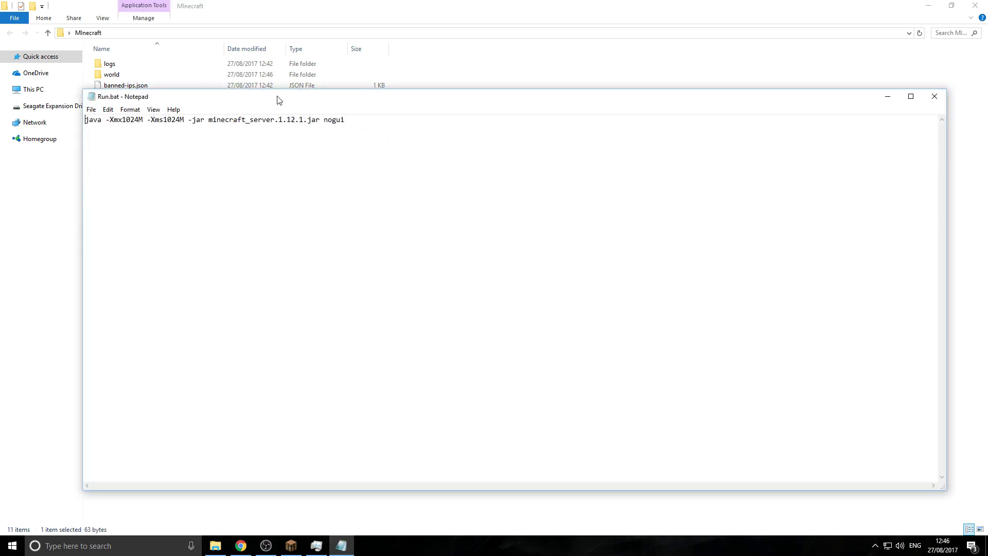
{"action": "left_click_drag", "start_coordinate": [282, 69], "coordinate": [283, 67]}
{"action": "left_click_drag", "start_coordinate": [416, 90], "coordinate": [84, 78]}
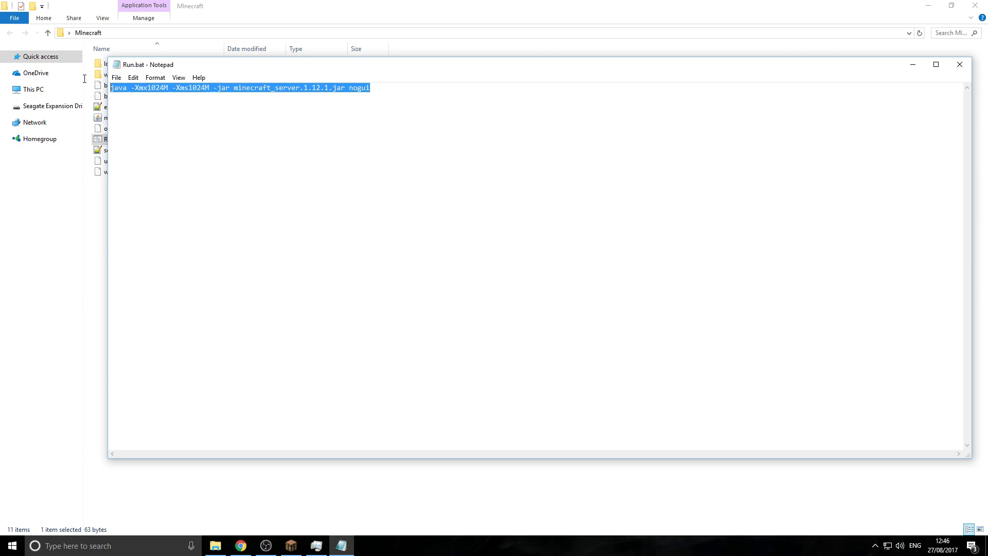
{"action": "left_click_drag", "start_coordinate": [245, 65], "coordinate": [337, 73]}
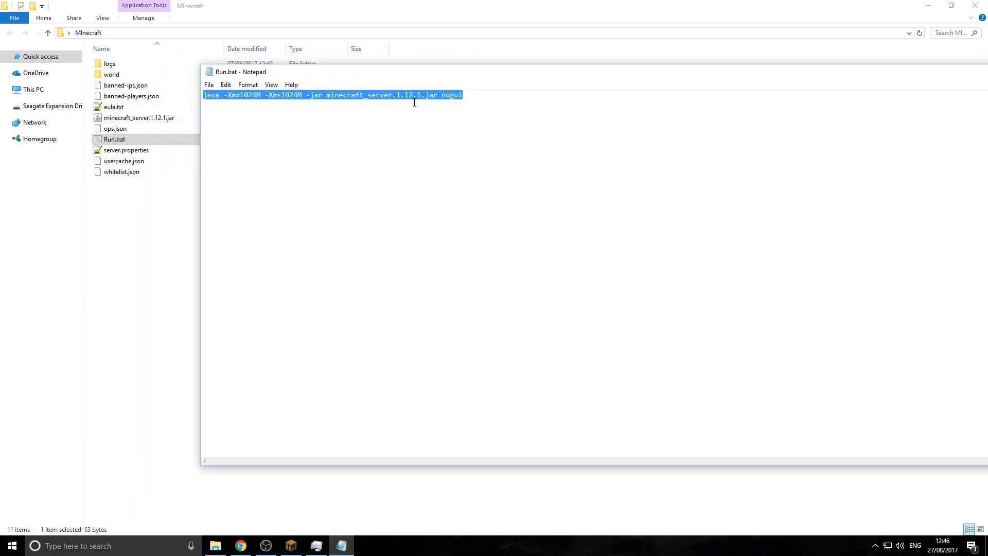
{"action": "left_click", "coordinate": [370, 119]}
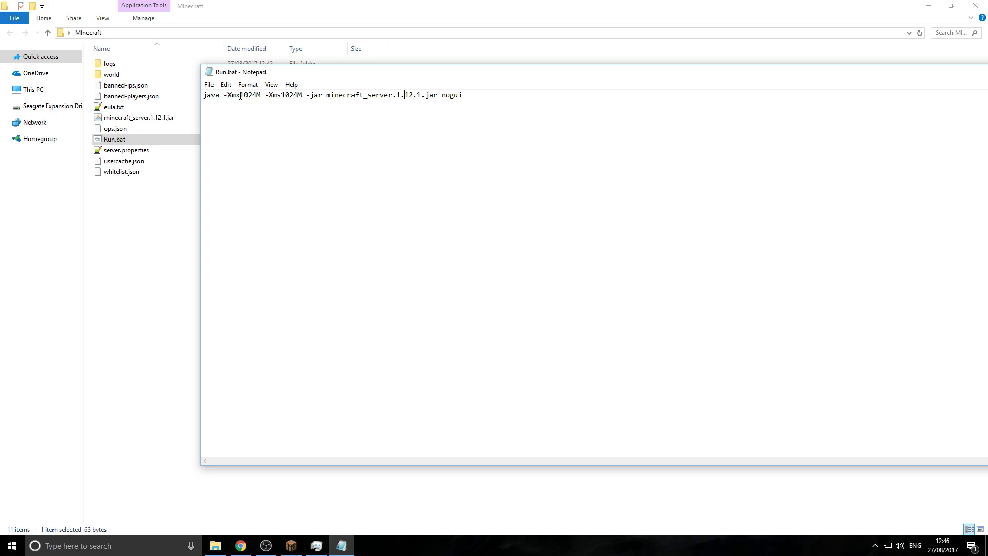
{"action": "left_click_drag", "start_coordinate": [241, 95], "coordinate": [298, 103]}
{"action": "left_click", "coordinate": [298, 103]}
On the converter page, convert 2 GB to megabytes, giving 2048 MB
{"action": "left_click", "coordinate": [241, 546]}
{"action": "left_click", "coordinate": [172, 189]}
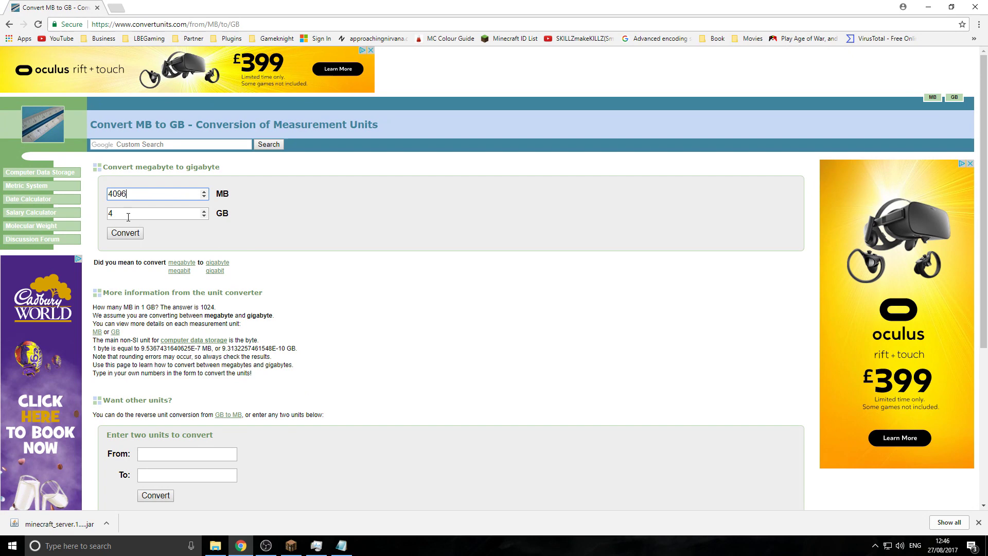
{"action": "double_click", "coordinate": [110, 213]}
{"action": "type", "text": "2"}
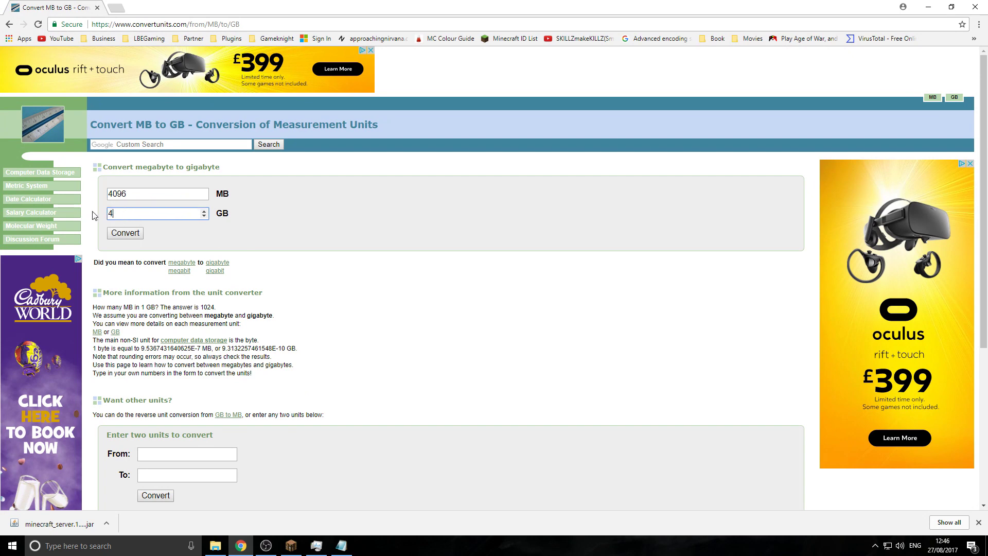
{"action": "left_click", "coordinate": [121, 231]}
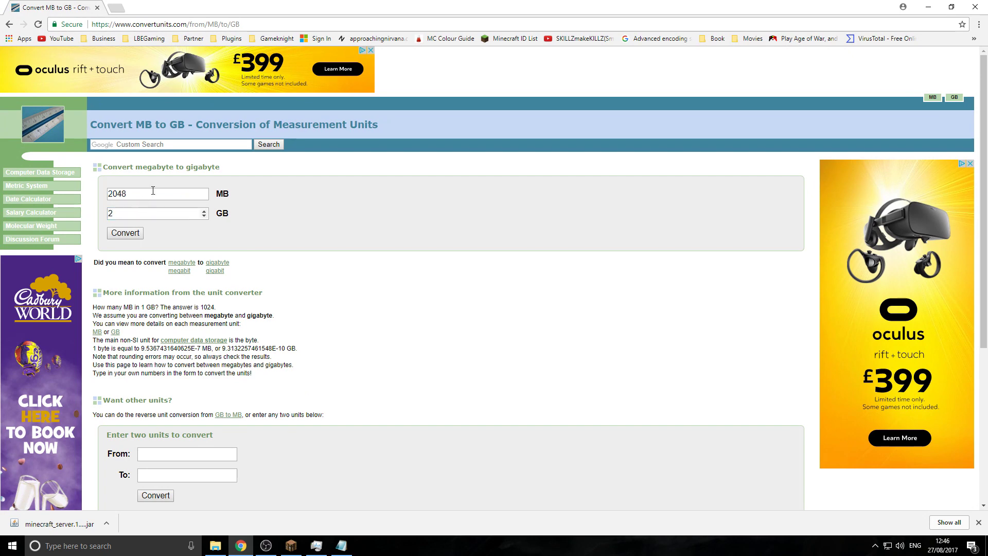
{"action": "double_click", "coordinate": [116, 194]}
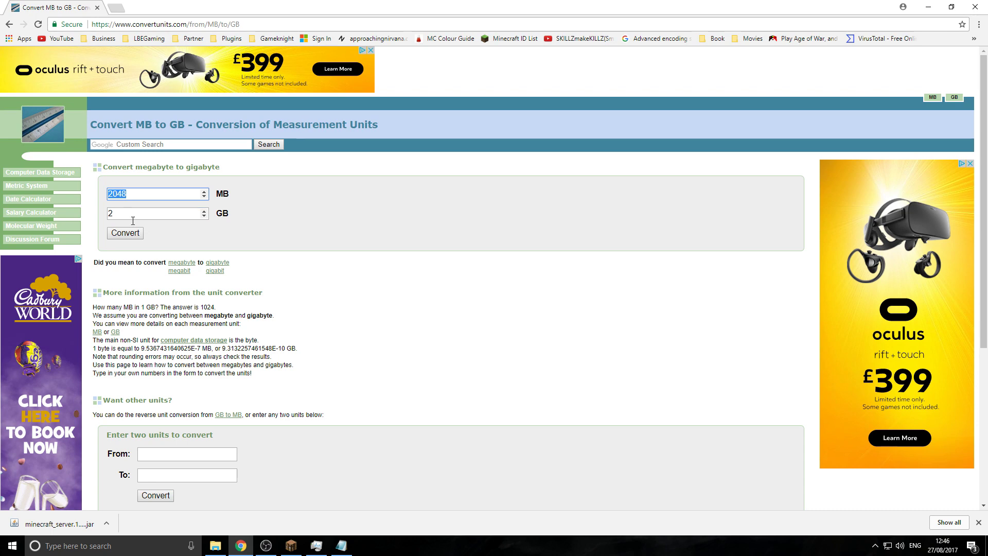
Convert 5 GB instead and select the resulting 5120 MB value
{"action": "left_click", "coordinate": [111, 212]}
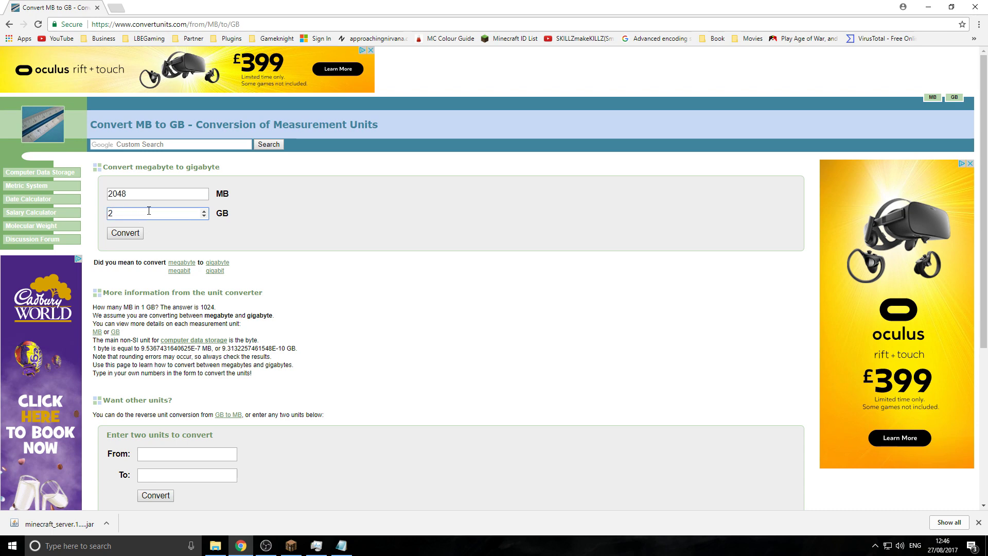
{"action": "left_click_drag", "start_coordinate": [149, 211], "coordinate": [108, 216]}
{"action": "type", "text": "5"}
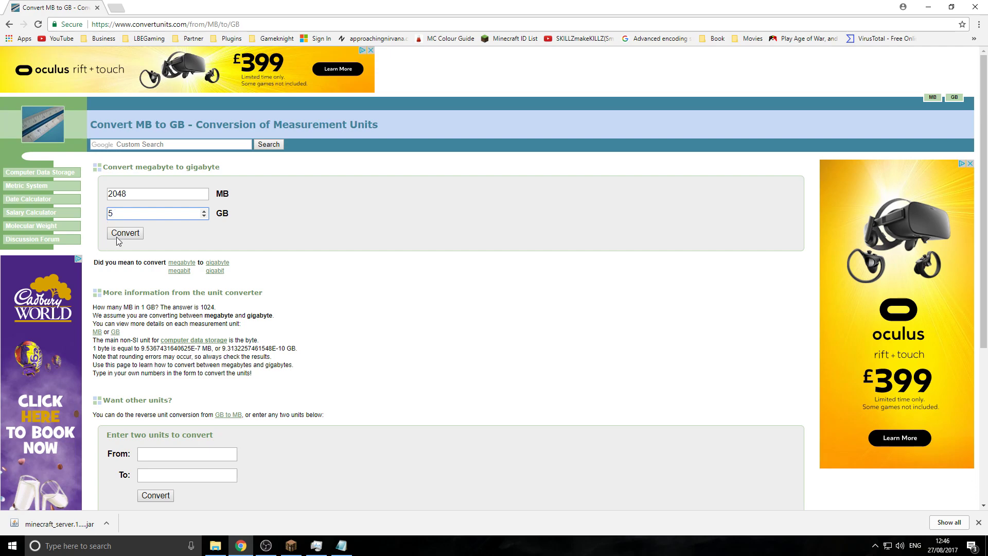
{"action": "left_click", "coordinate": [124, 234]}
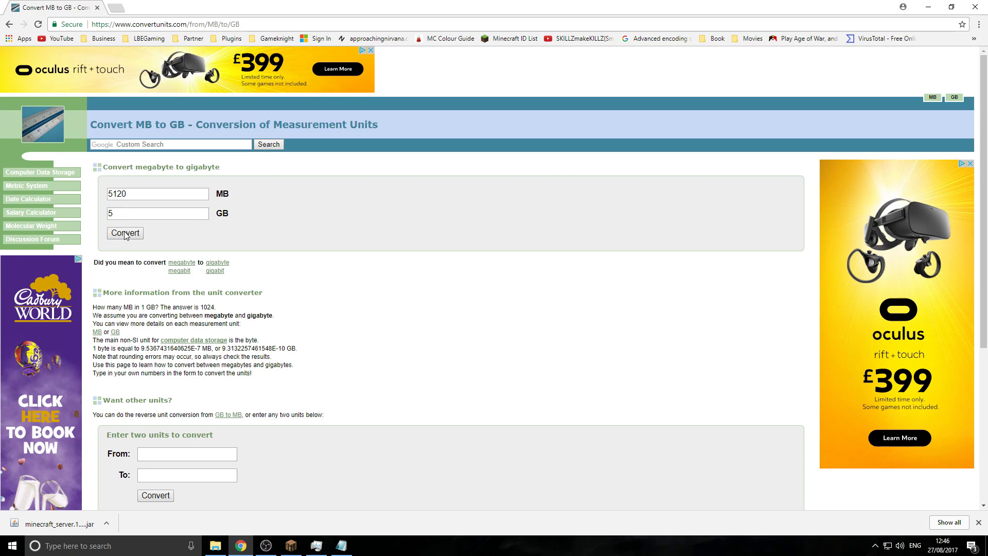
{"action": "double_click", "coordinate": [161, 194]}
{"action": "key", "text": "ctrl+c"}
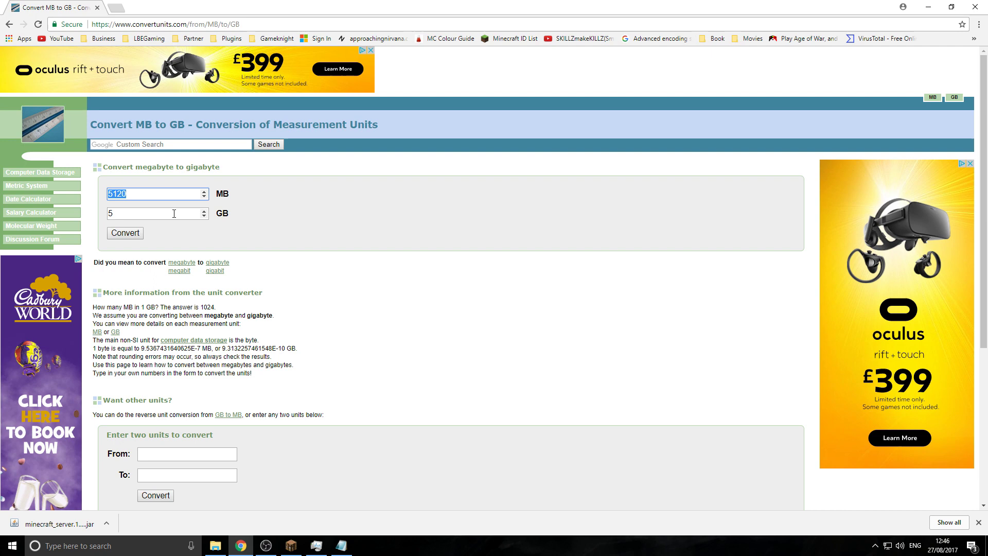
Paste 5120 over the 1024 memory value in Run.bat and save the file
{"action": "left_click", "coordinate": [341, 545]}
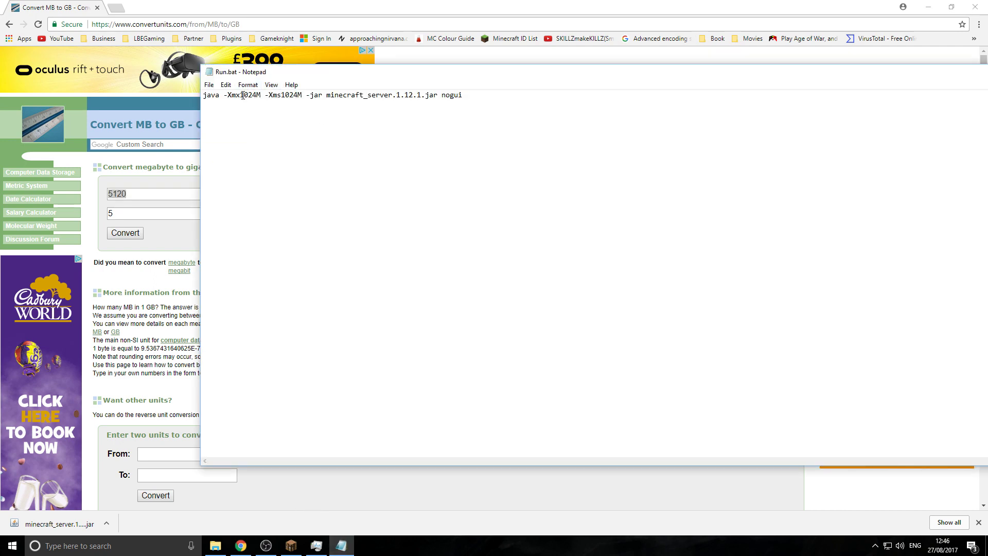
{"action": "left_click_drag", "start_coordinate": [242, 94], "coordinate": [297, 95]}
{"action": "key", "text": "ctrl+v"}
{"action": "key", "text": "ctrl+v"}
{"action": "left_click_drag", "start_coordinate": [468, 71], "coordinate": [314, 61]}
{"action": "left_click", "coordinate": [90, 72]}
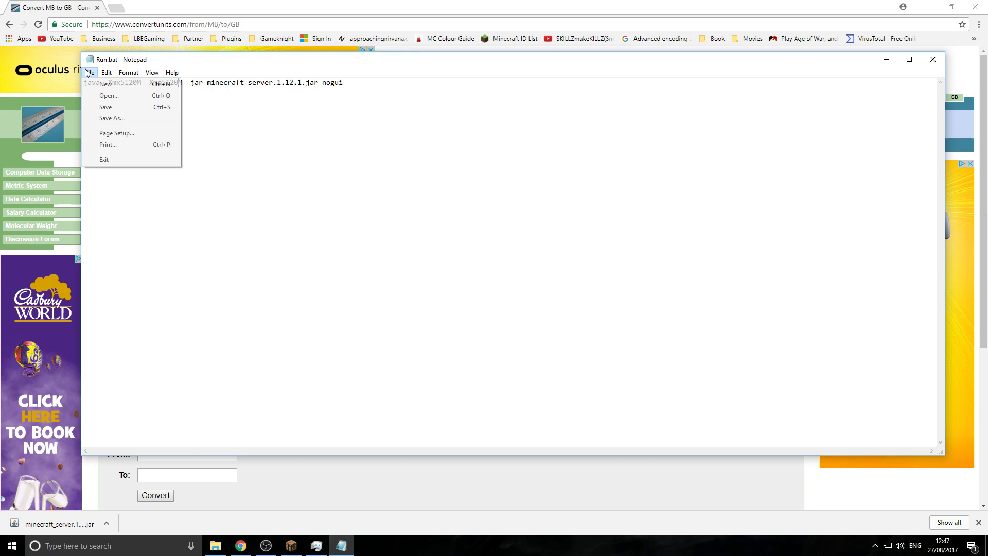
{"action": "left_click", "coordinate": [100, 103]}
Minimise Chrome and run Run.bat to relaunch the server with 5120M memory
{"action": "left_click", "coordinate": [932, 59]}
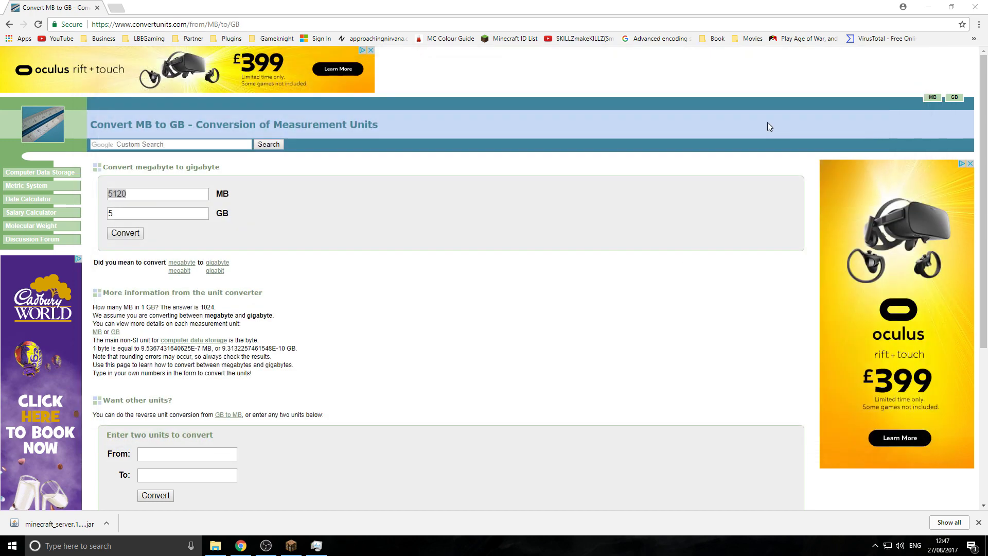
{"action": "left_click", "coordinate": [928, 7]}
{"action": "double_click", "coordinate": [128, 139]}
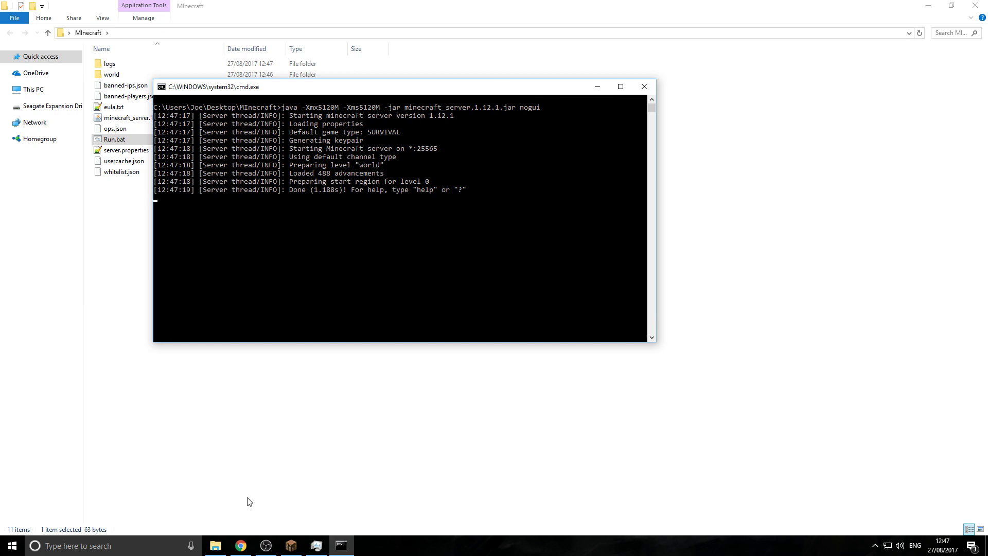
Reconnect to Home Server from the multiplayer list and walk forward toward the beach
{"action": "left_click", "coordinate": [291, 546]}
{"action": "left_click", "coordinate": [515, 303]}
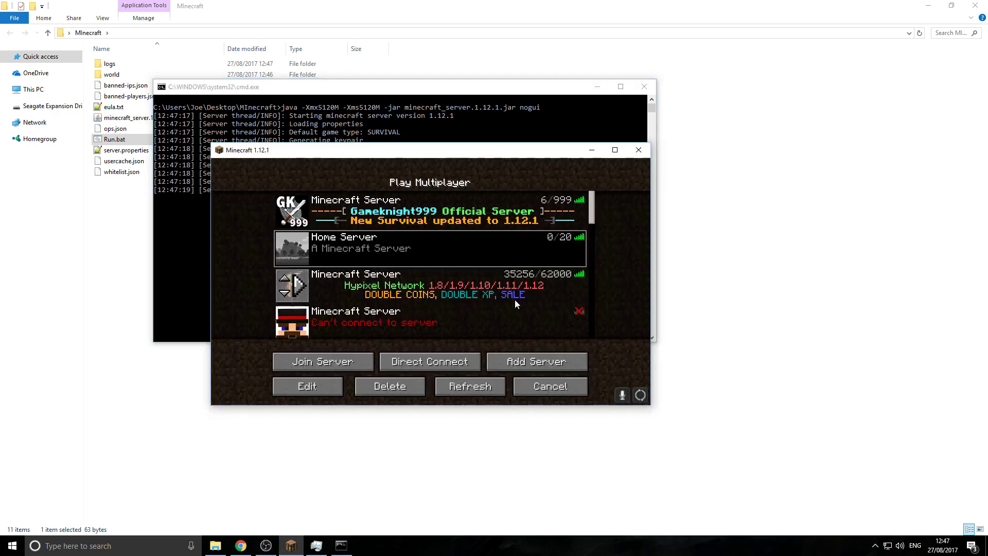
{"action": "double_click", "coordinate": [504, 242]}
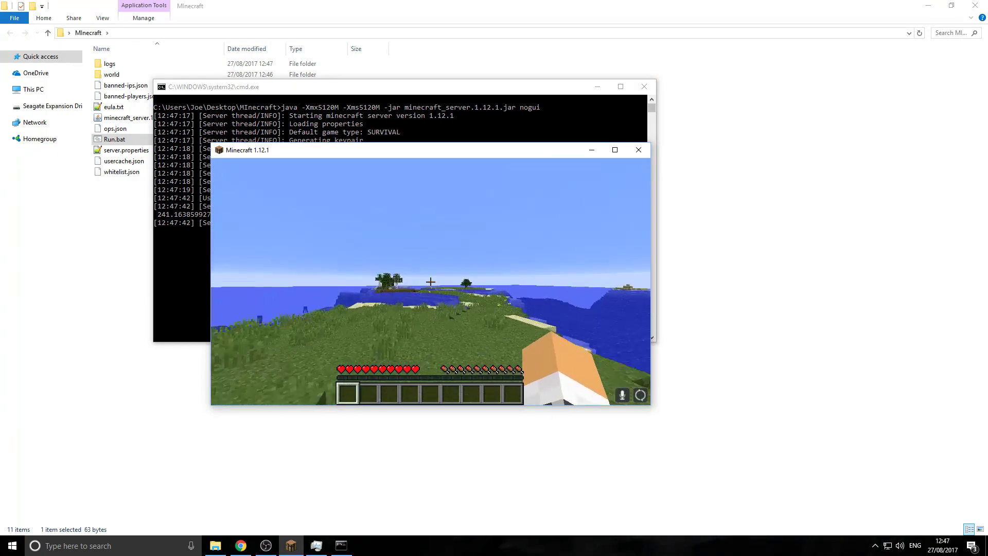
{"action": "key", "text": "w"}
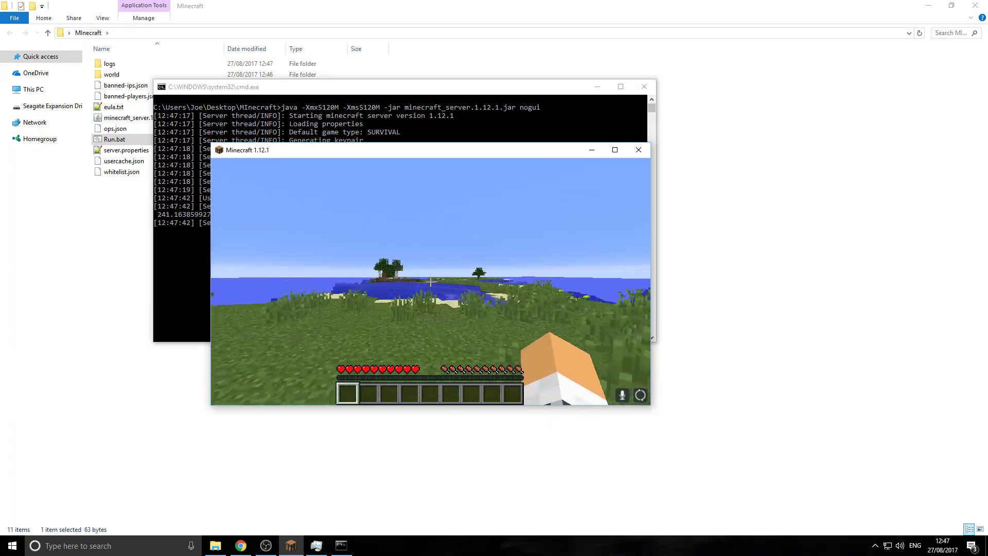
{"action": "key", "text": "w"}
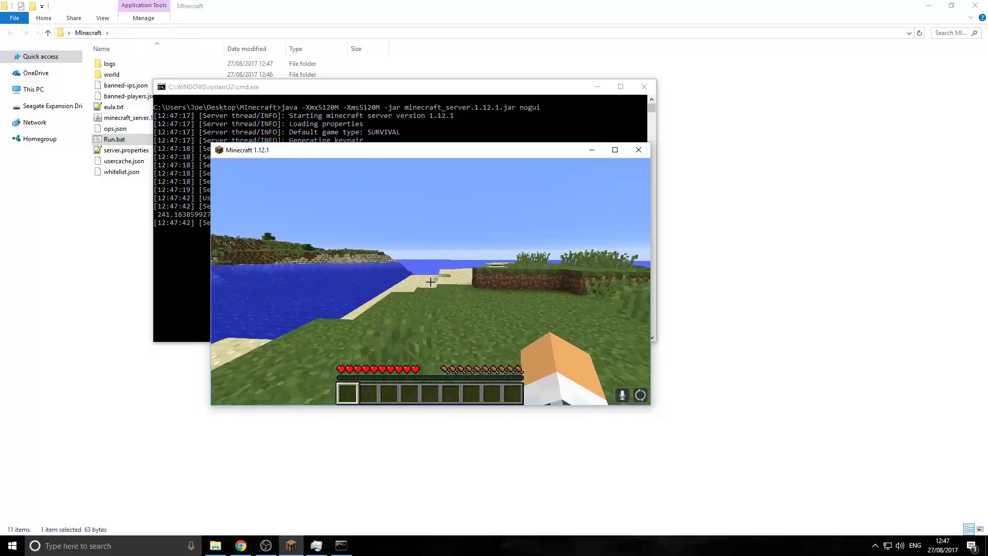
{"action": "key", "text": "w"}
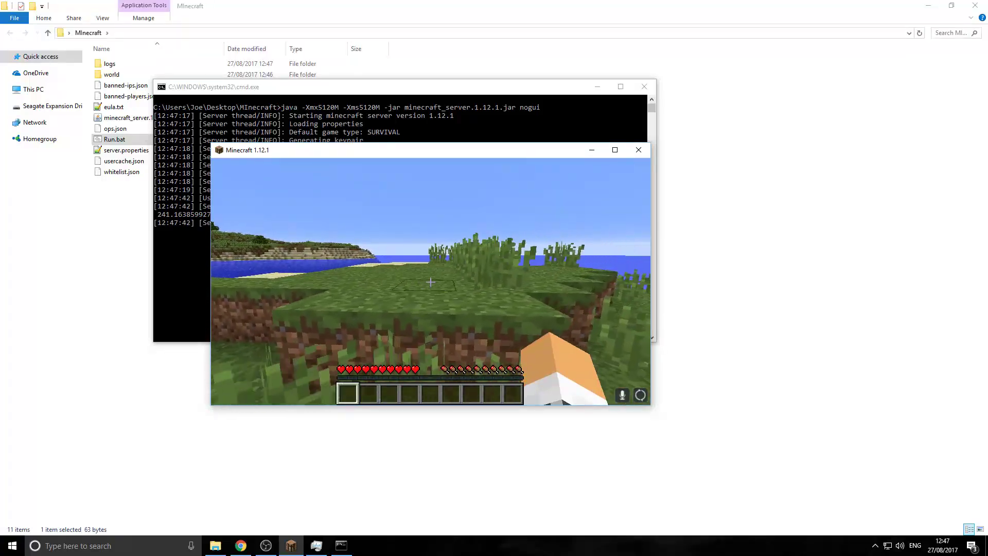